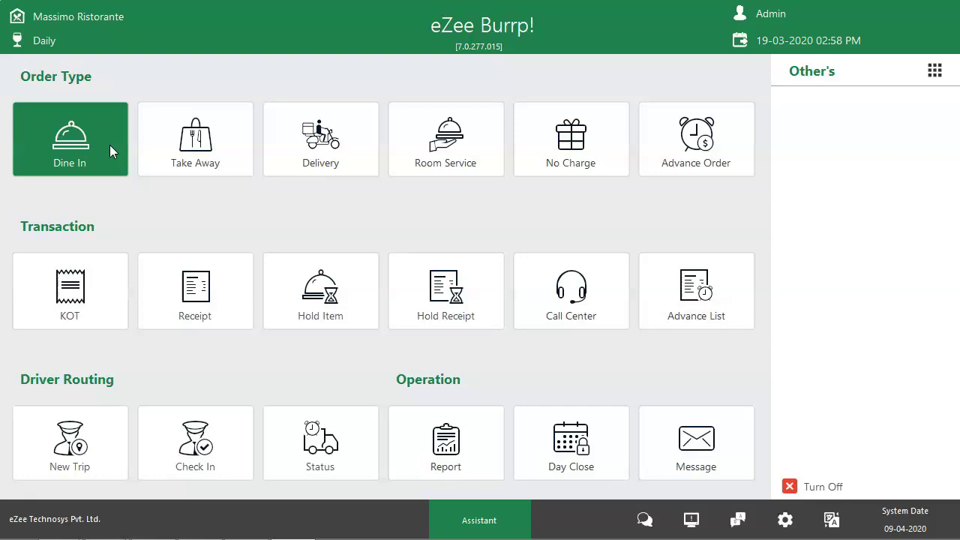
Open table MD 1's running order (KOT 104) from Dine In as a new receipt.
click(110, 146)
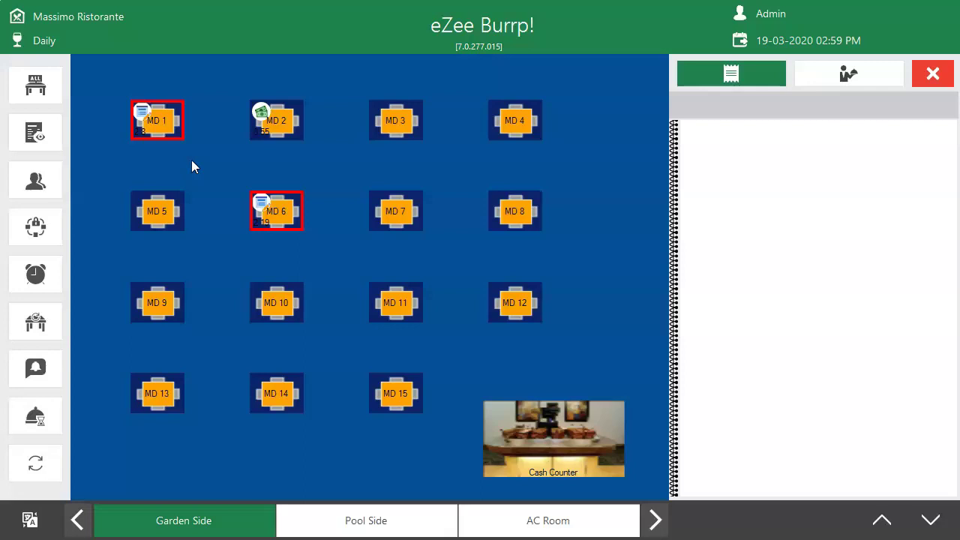
click(165, 116)
click(165, 116)
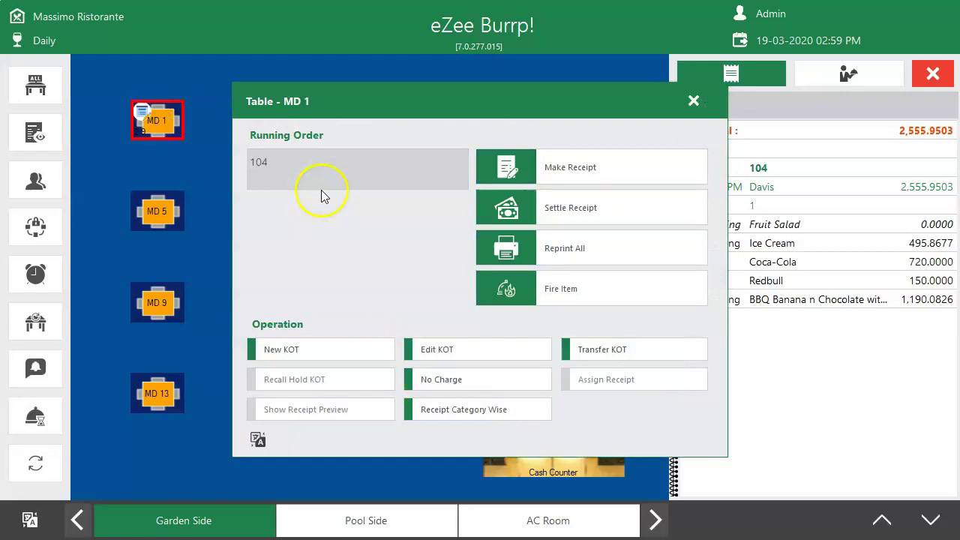
click(556, 178)
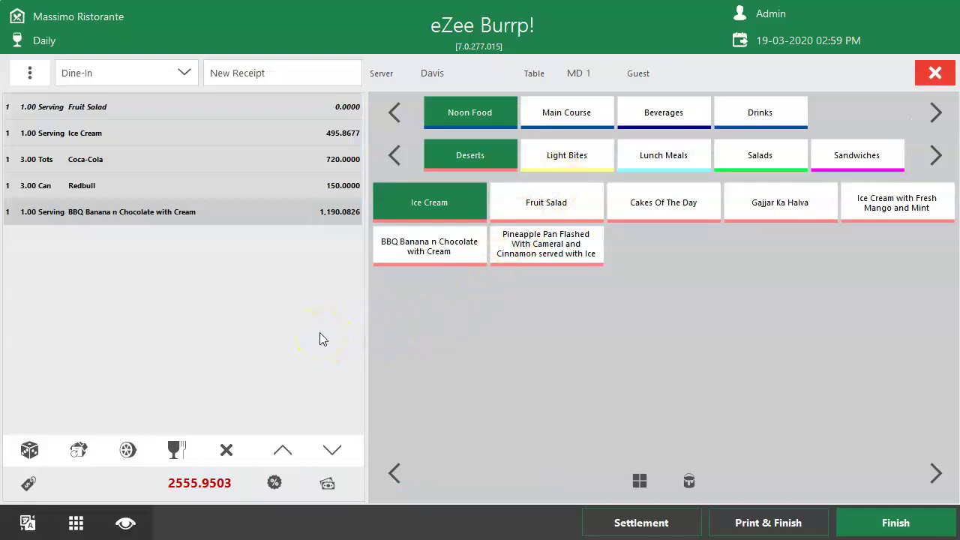
Browse the Discount On Item and Cash Discount On Receipt tabs, ending on Discount On Receipt.
click(274, 484)
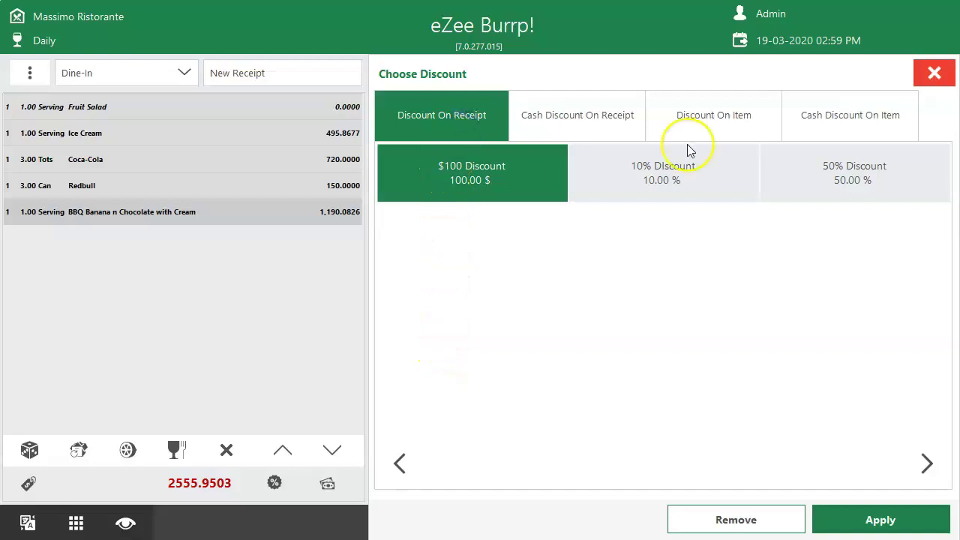
click(751, 118)
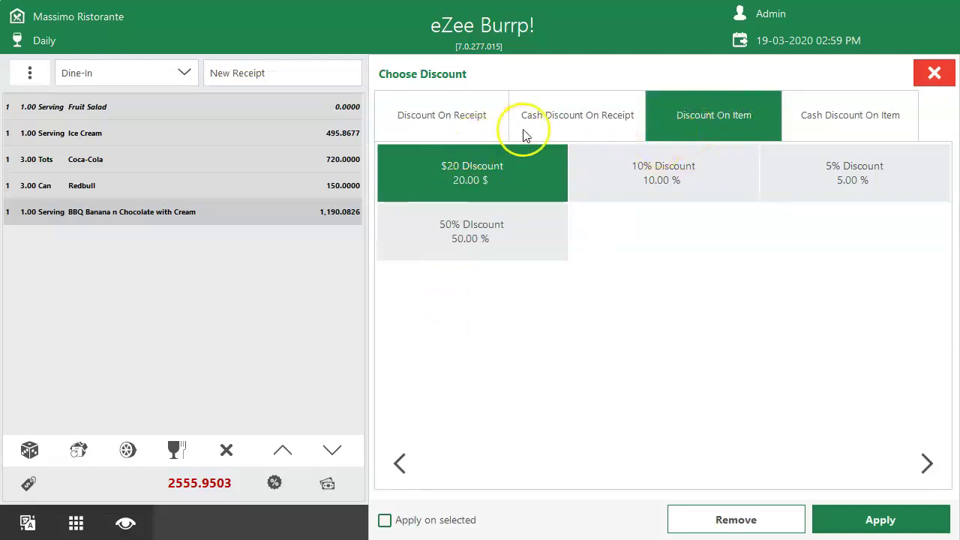
click(543, 127)
click(480, 133)
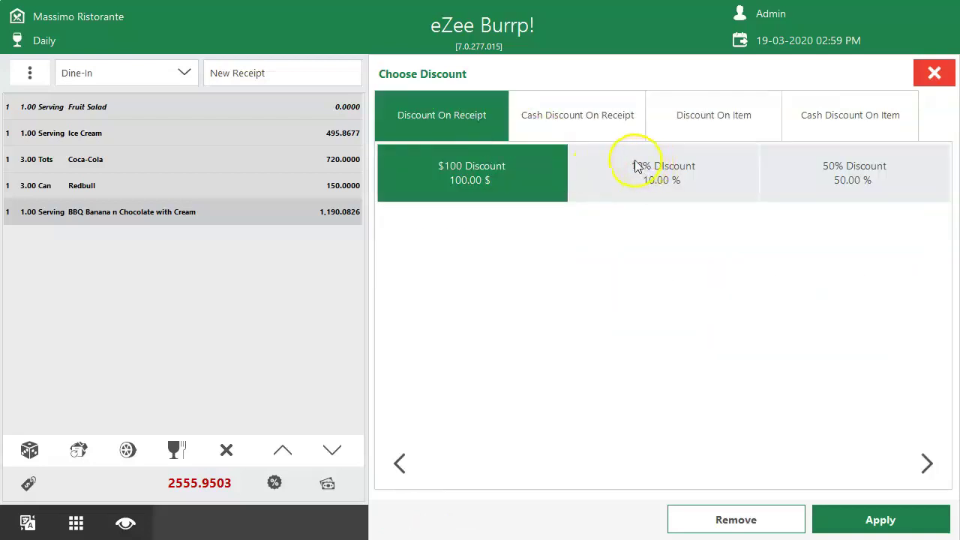
click(585, 126)
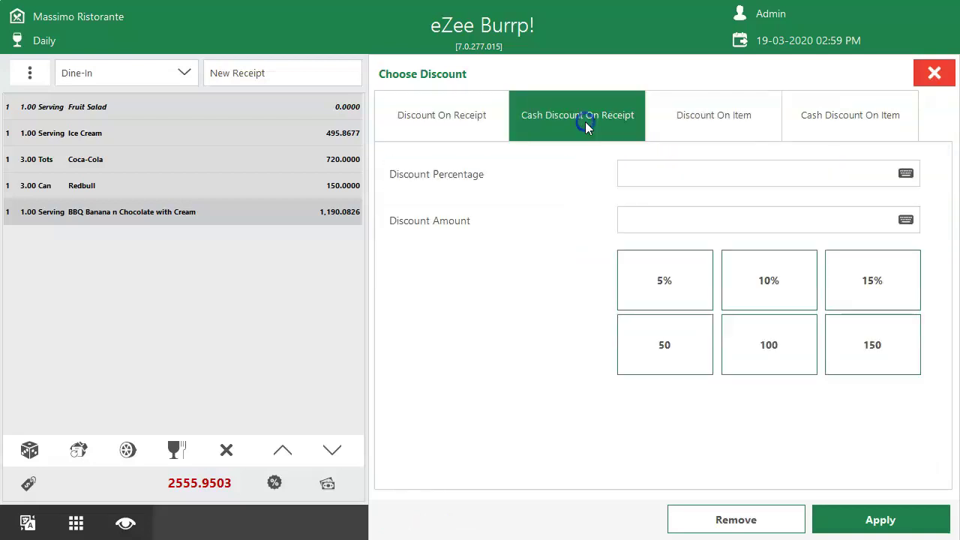
click(710, 169)
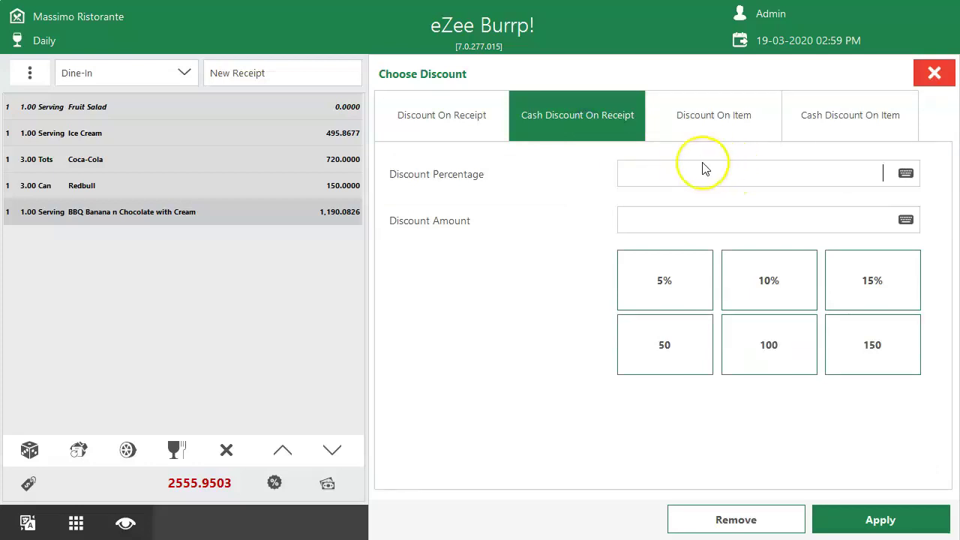
click(471, 120)
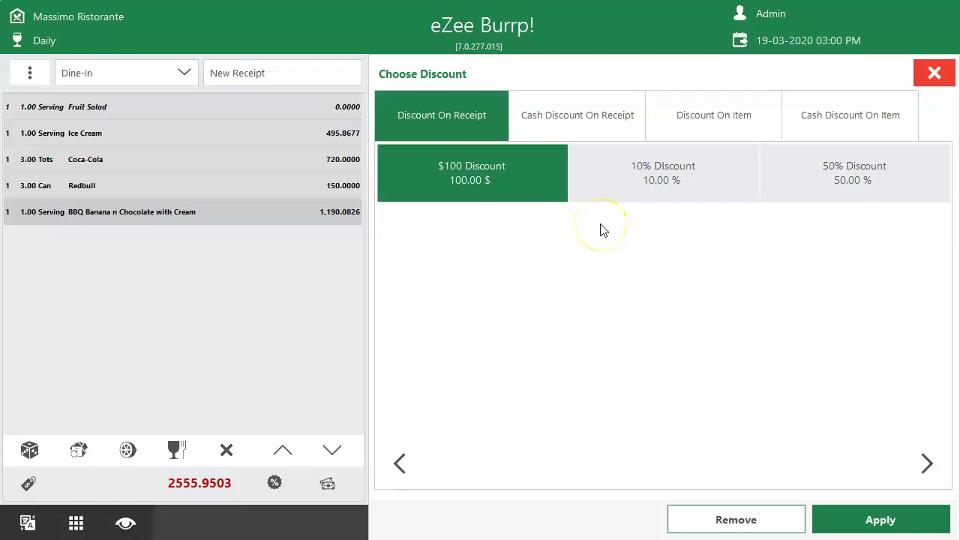
Apply the 10% Discount to the receipt, lowering the total to 2342.9544, then view item discounts.
click(656, 189)
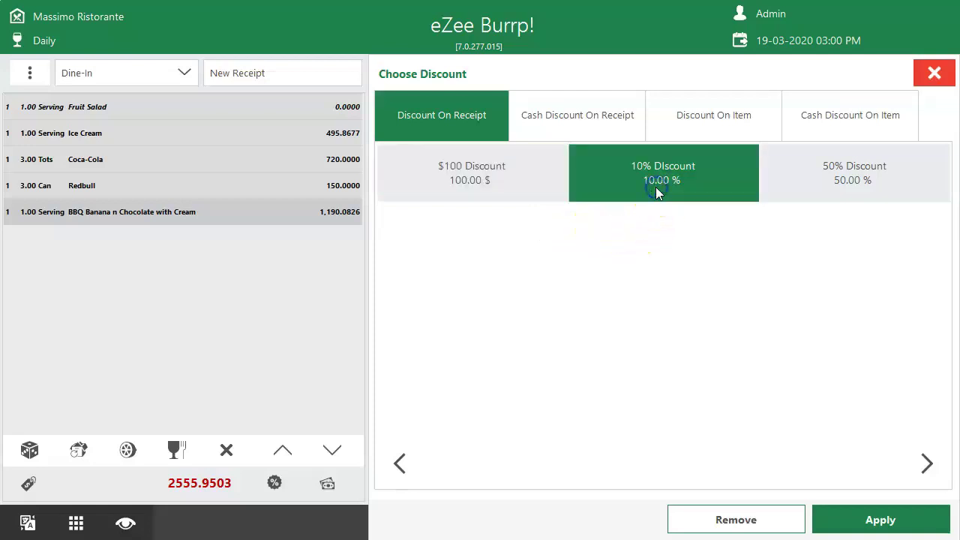
click(838, 520)
click(501, 330)
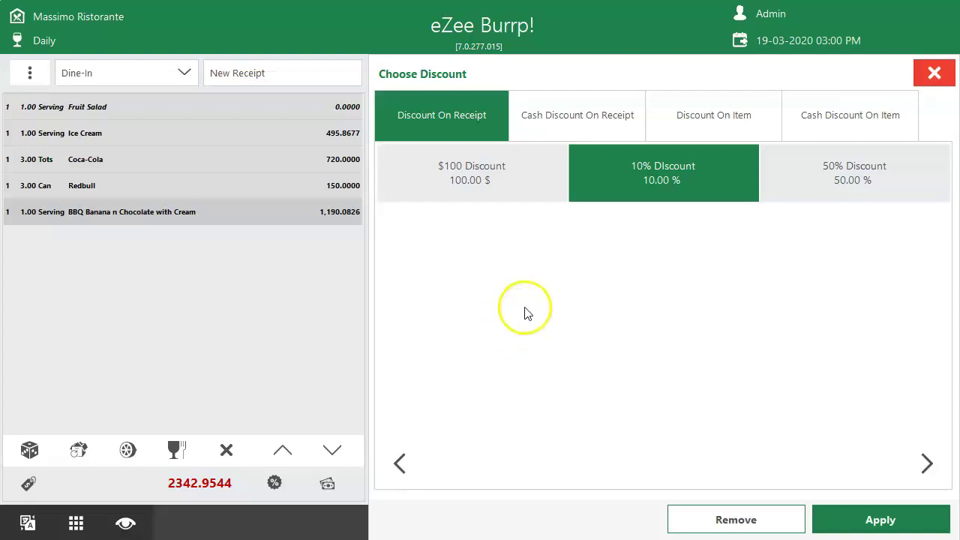
click(694, 131)
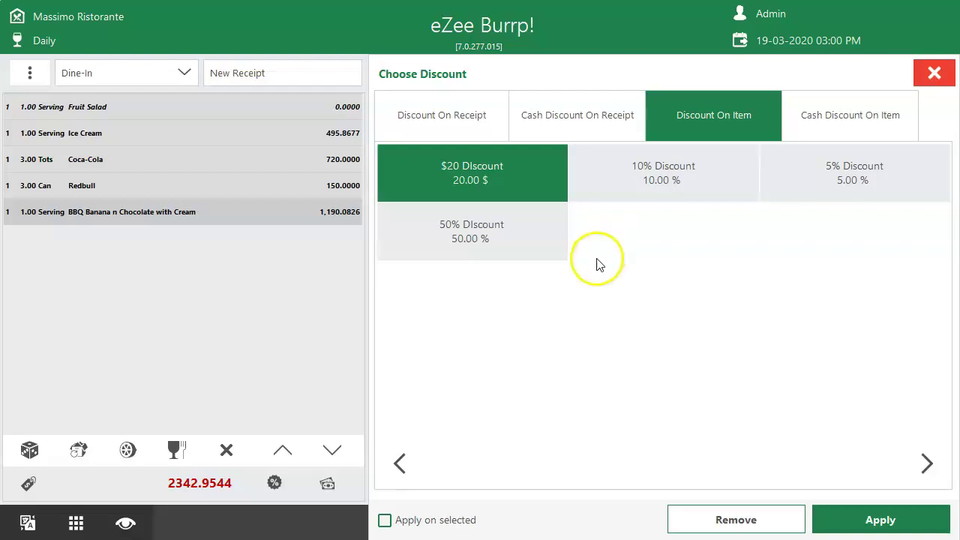
Give Redbull and BBQ Banana n Chocolate with Cream a 5% item discount only.
click(855, 182)
click(418, 525)
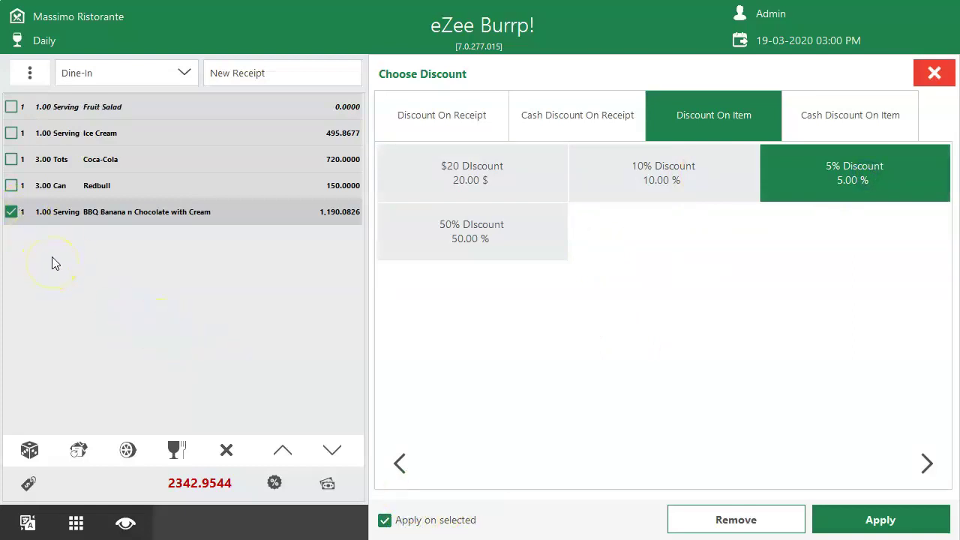
click(12, 185)
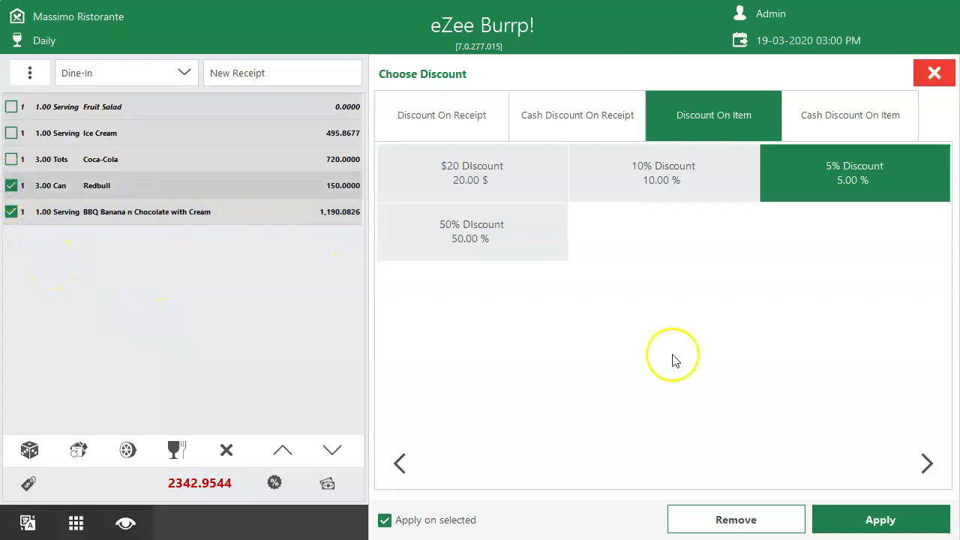
click(863, 529)
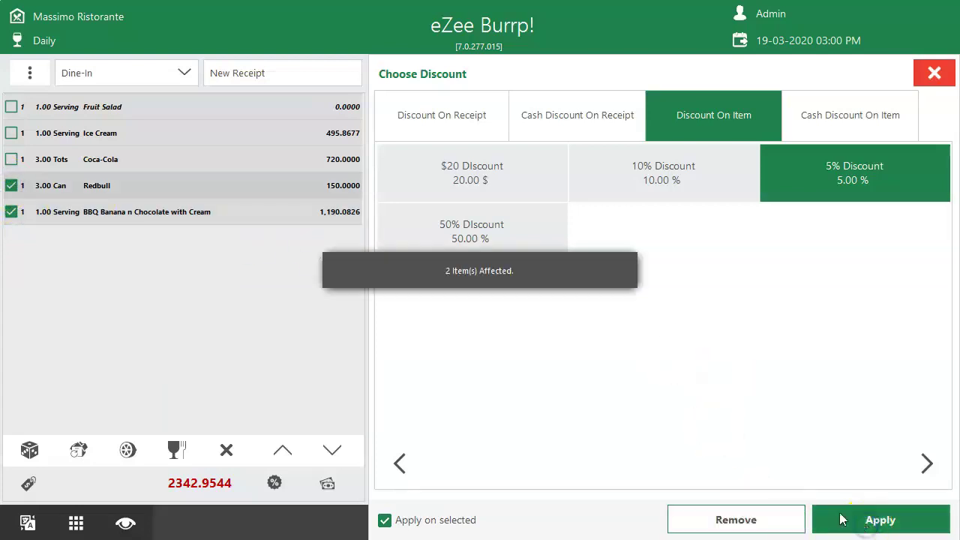
click(934, 73)
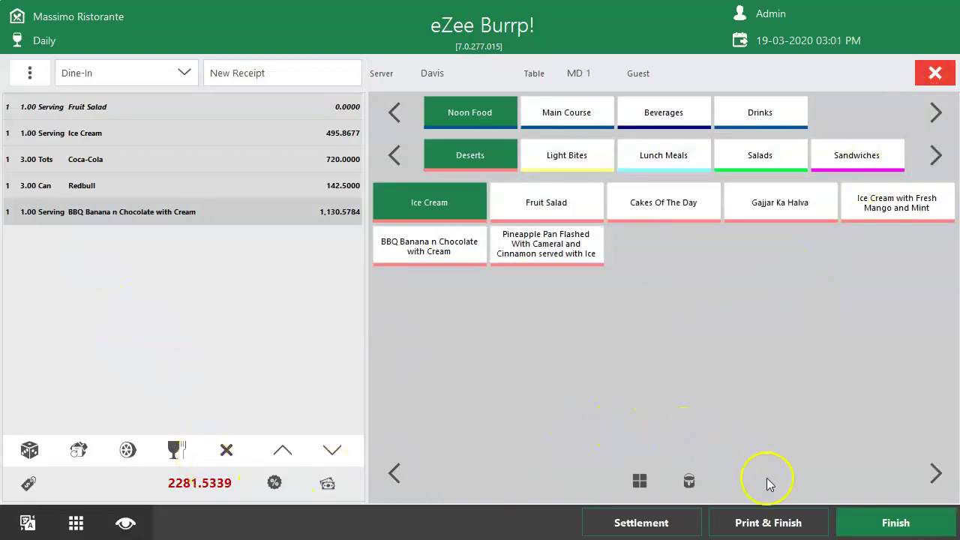
Print and finish MD 1's receipt at 2281.5339, then leave the table layout.
click(786, 525)
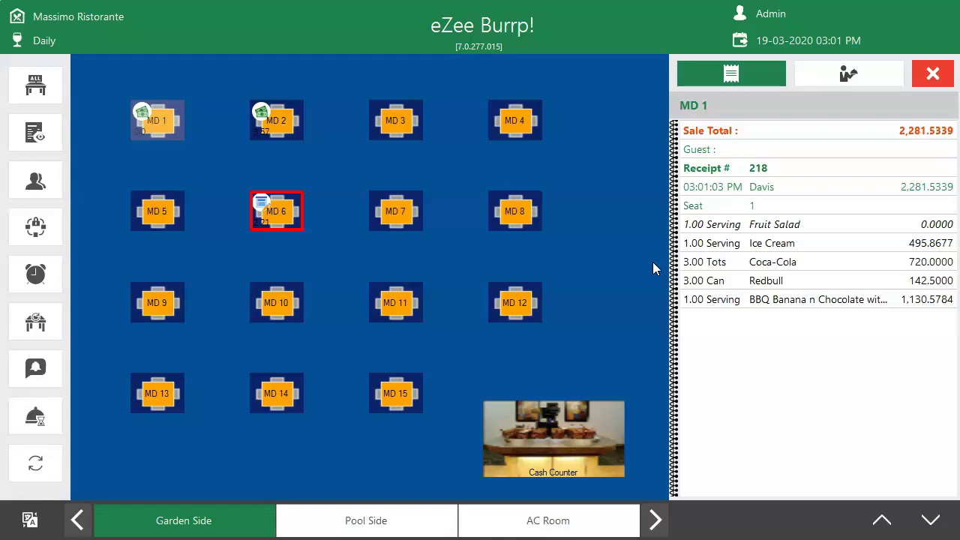
click(932, 73)
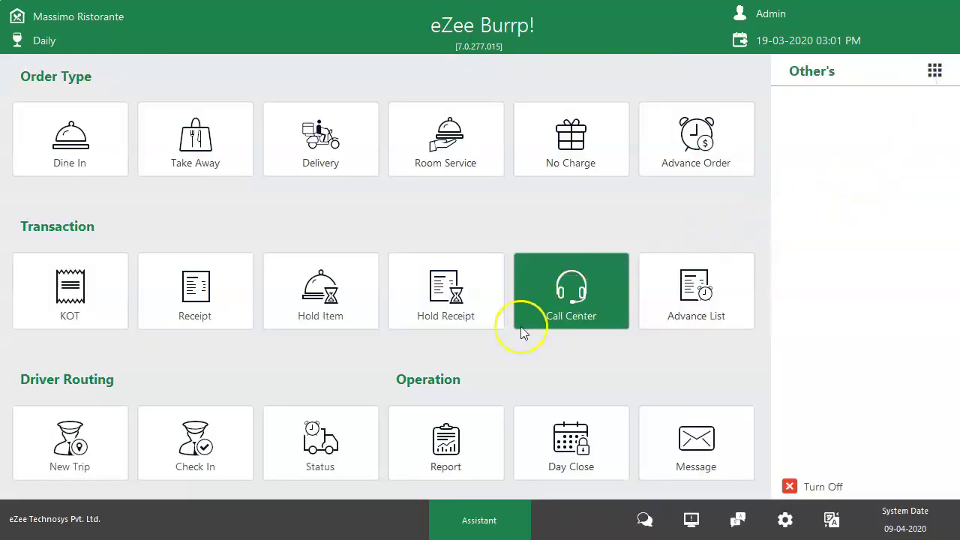
Recall take-away receipt 209 from the Receipt List and print it again.
click(221, 300)
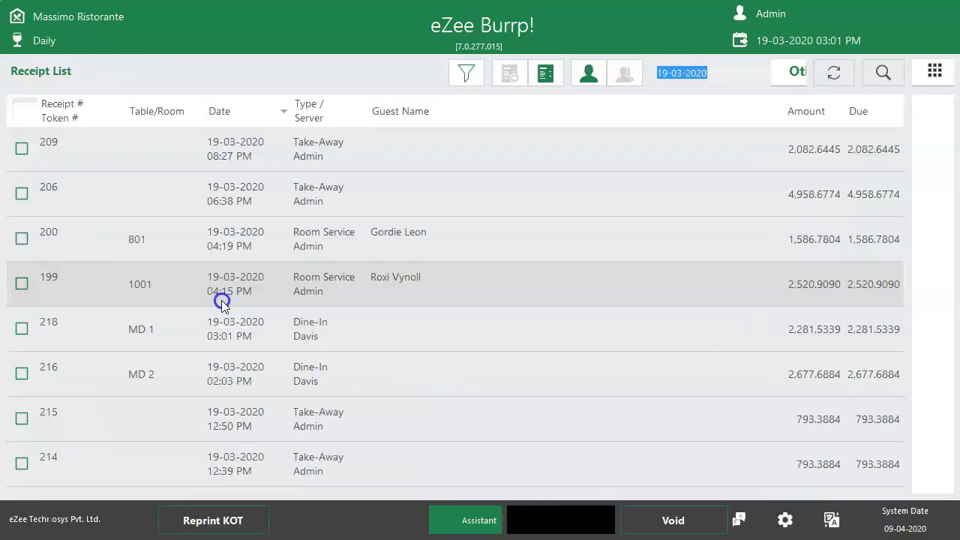
click(21, 148)
click(752, 517)
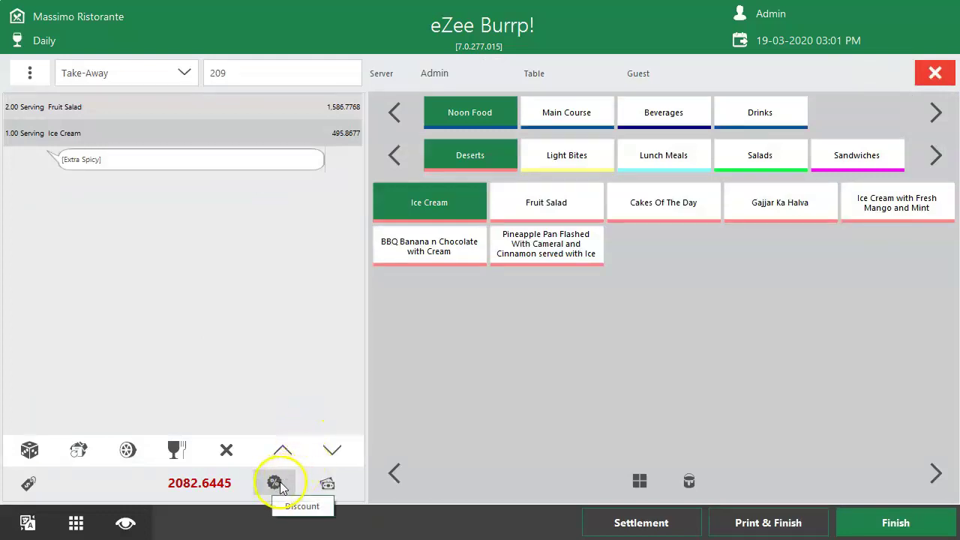
click(750, 525)
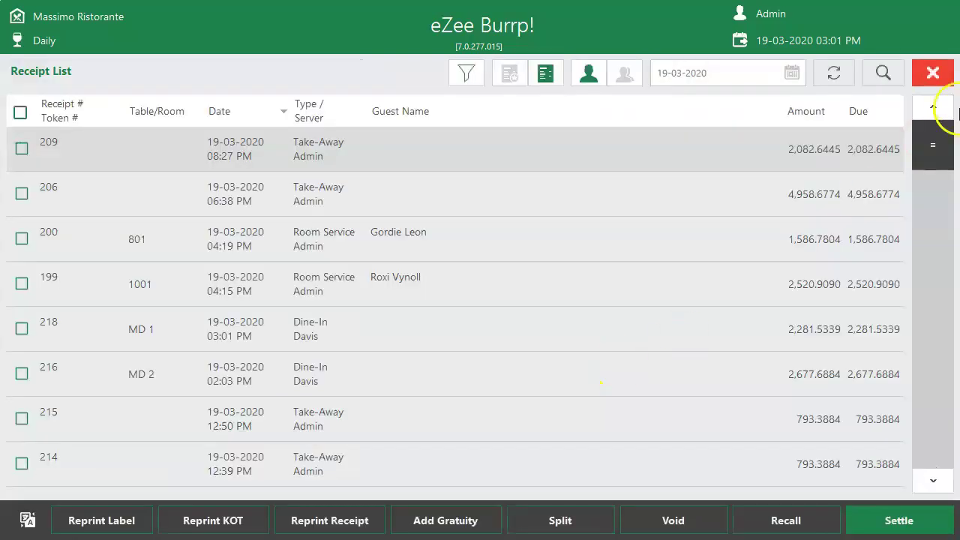
click(933, 73)
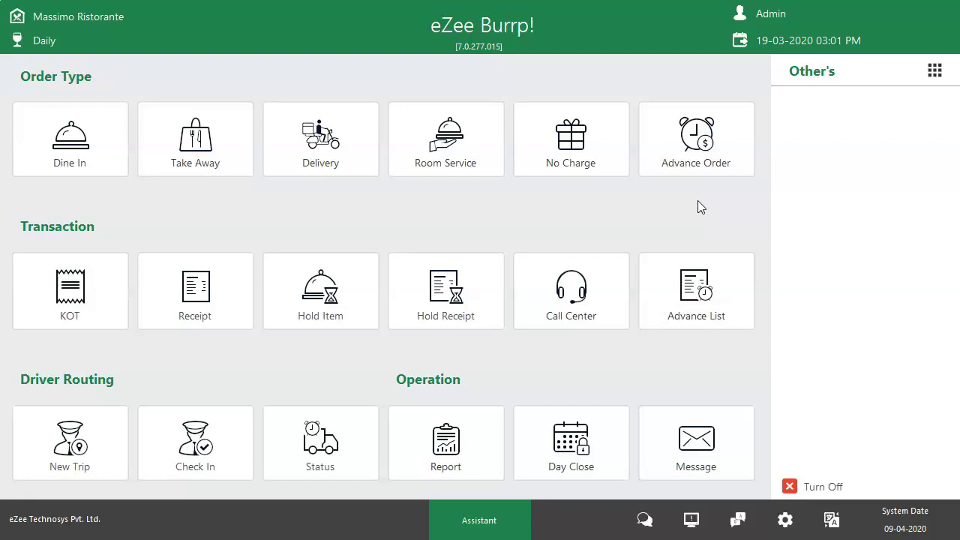
In Back Office, check All Day Full English Breakfast's menu item settings without changing them.
click(27, 512)
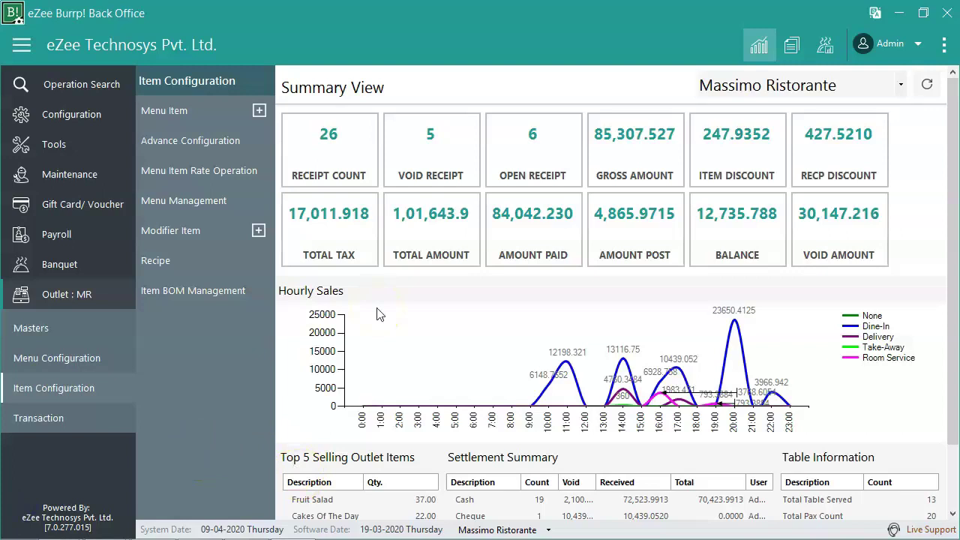
click(188, 111)
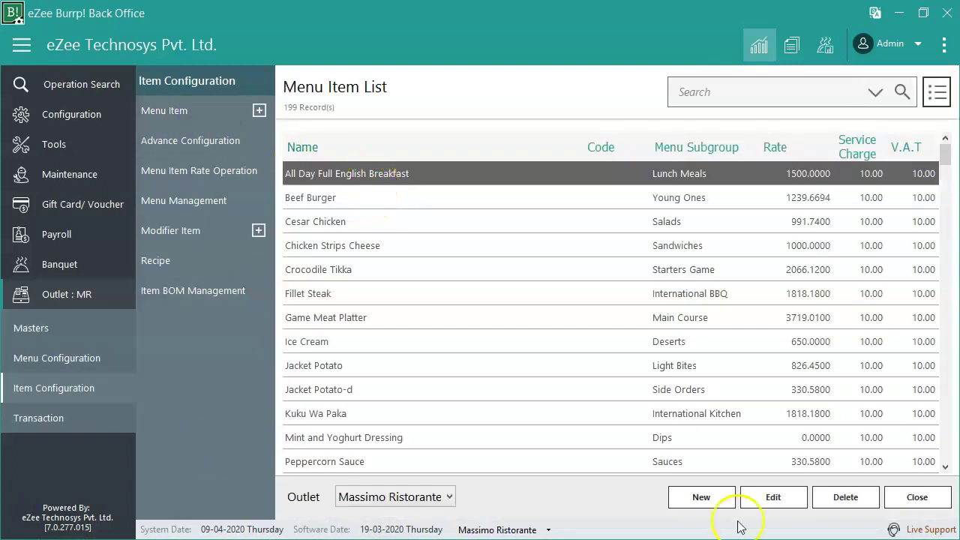
click(776, 507)
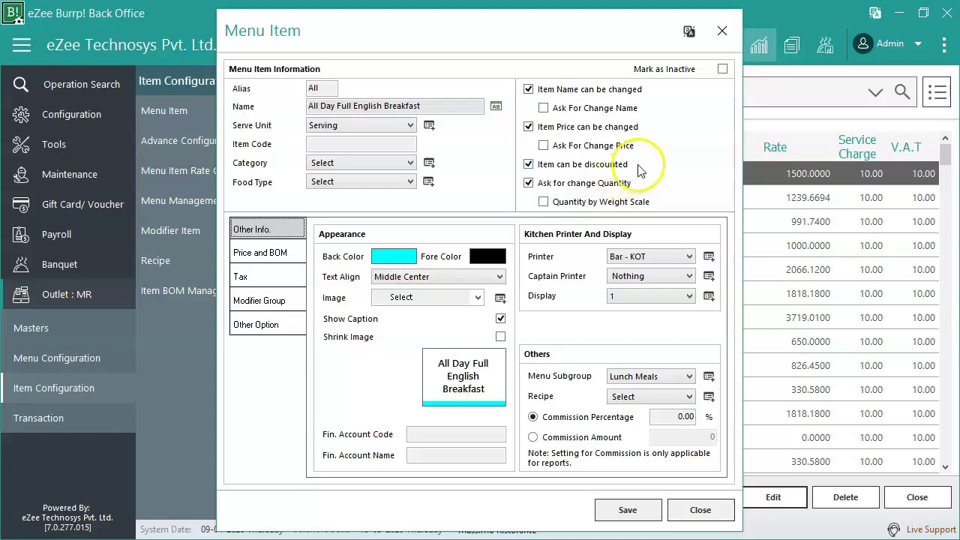
click(720, 34)
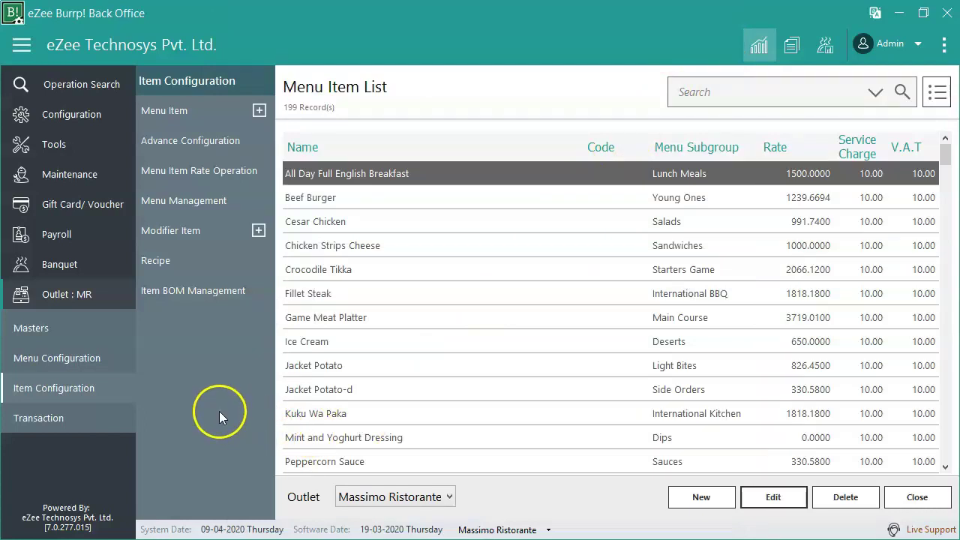
Review the 7 Discount Types and a new type's Apply On choices, closing without saving.
click(90, 328)
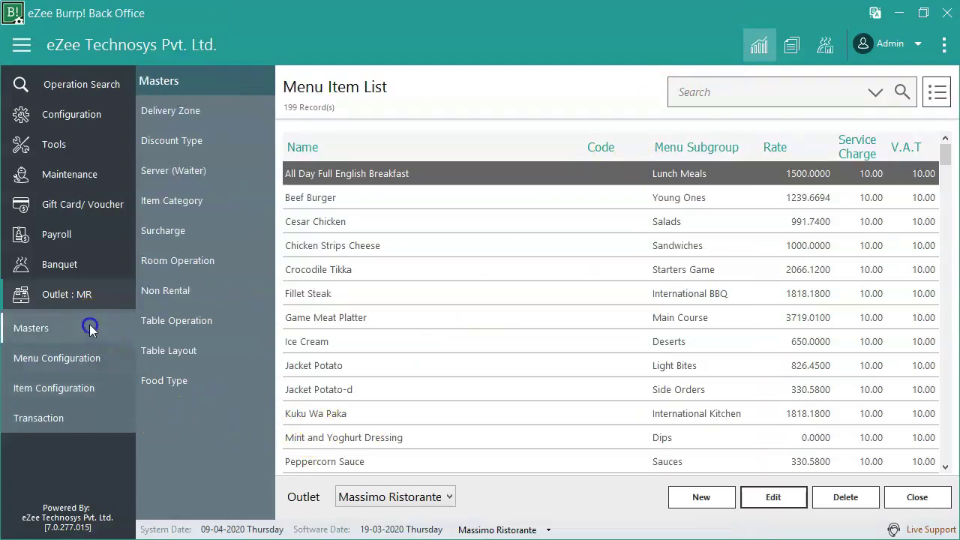
click(201, 150)
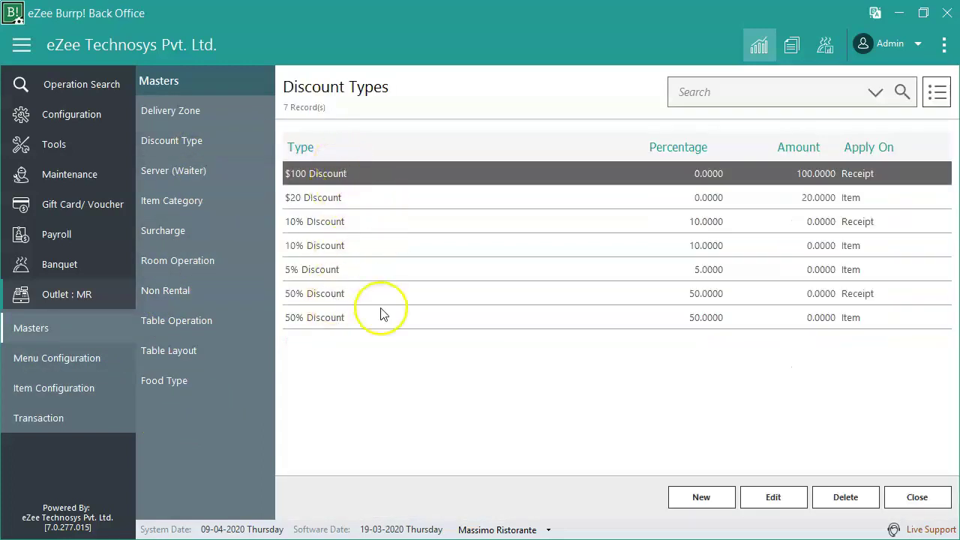
click(686, 499)
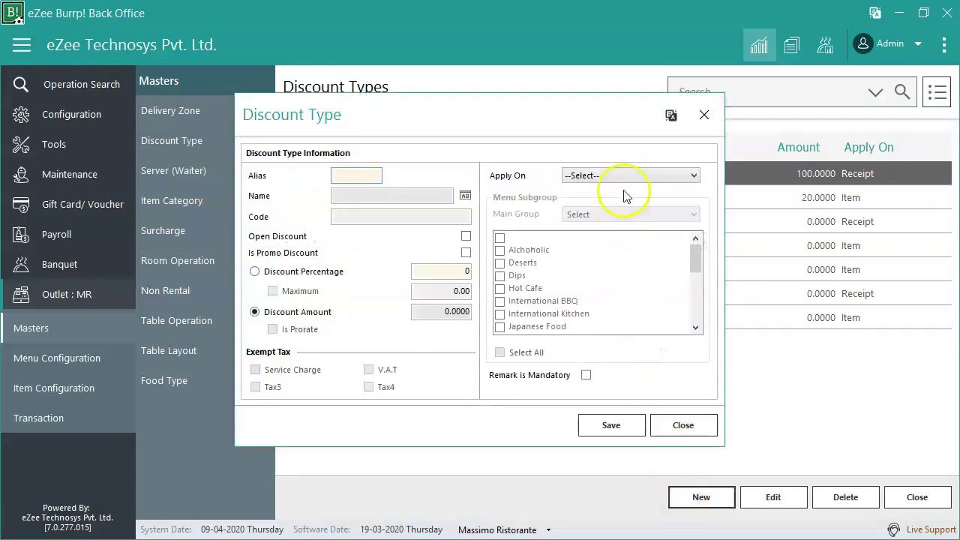
click(621, 180)
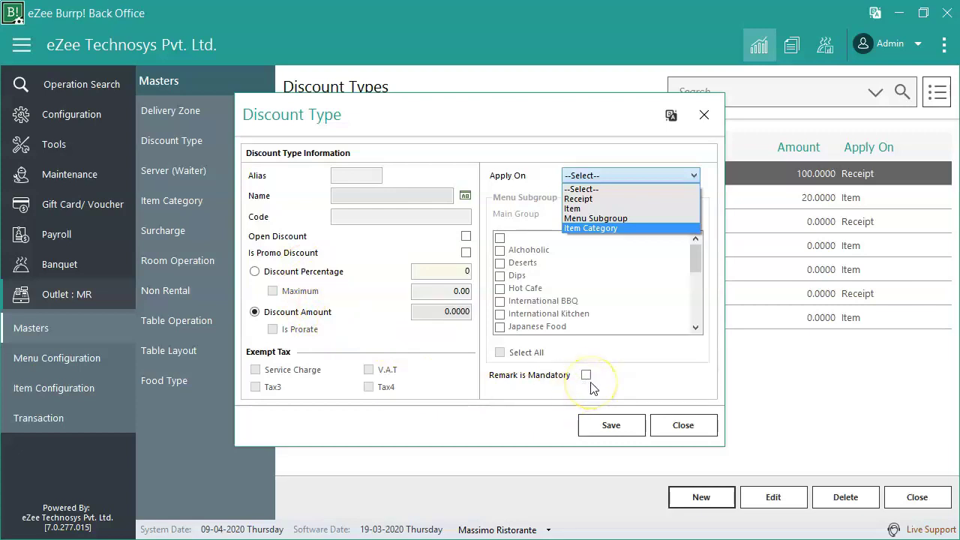
click(679, 425)
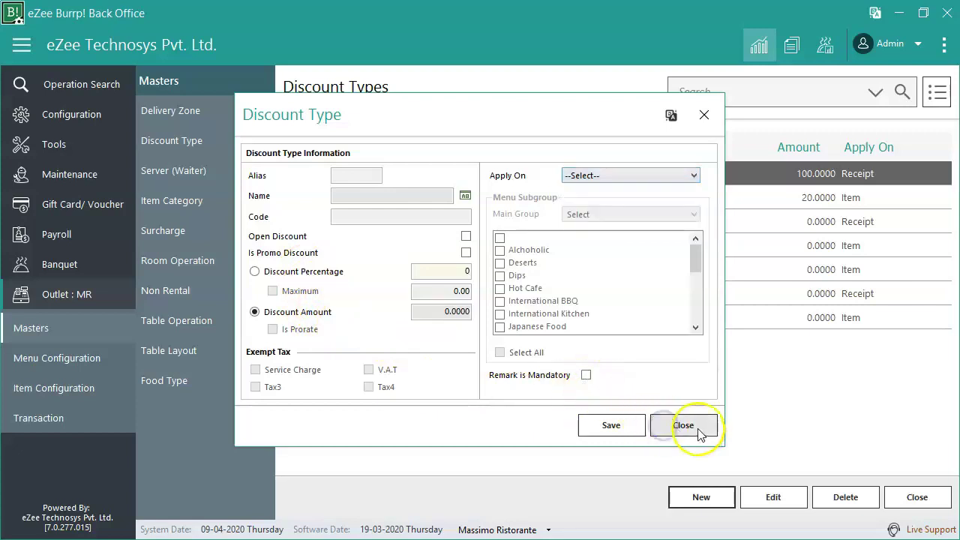
click(696, 431)
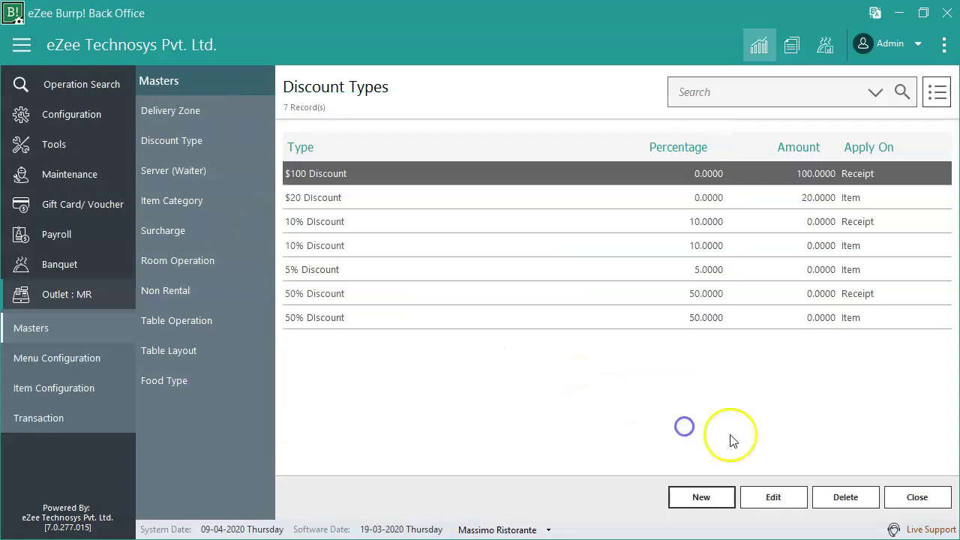
click(909, 498)
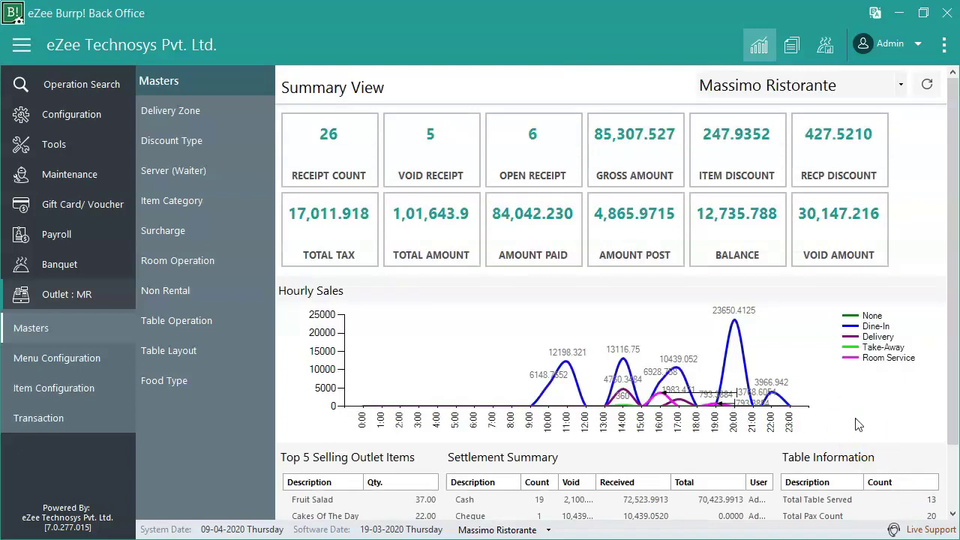
click(919, 529)
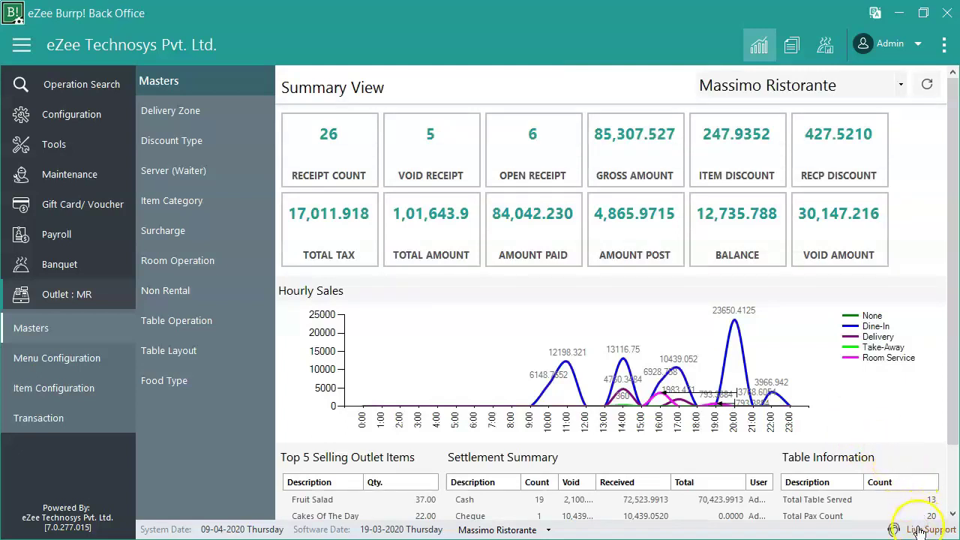